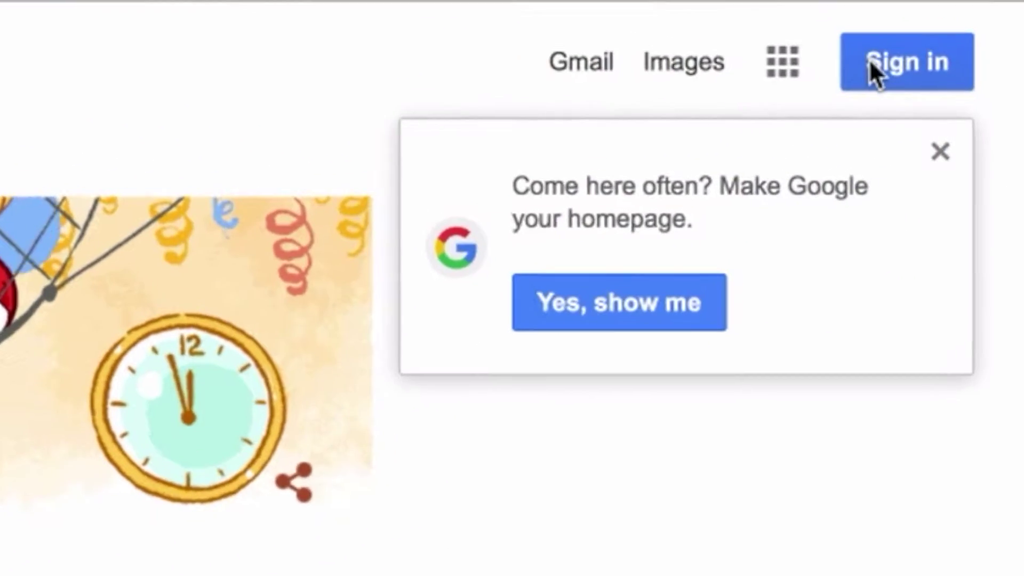
Fill in the Google sign-up form and agree to the Privacy and Terms to finish the account
left_click(914, 94)
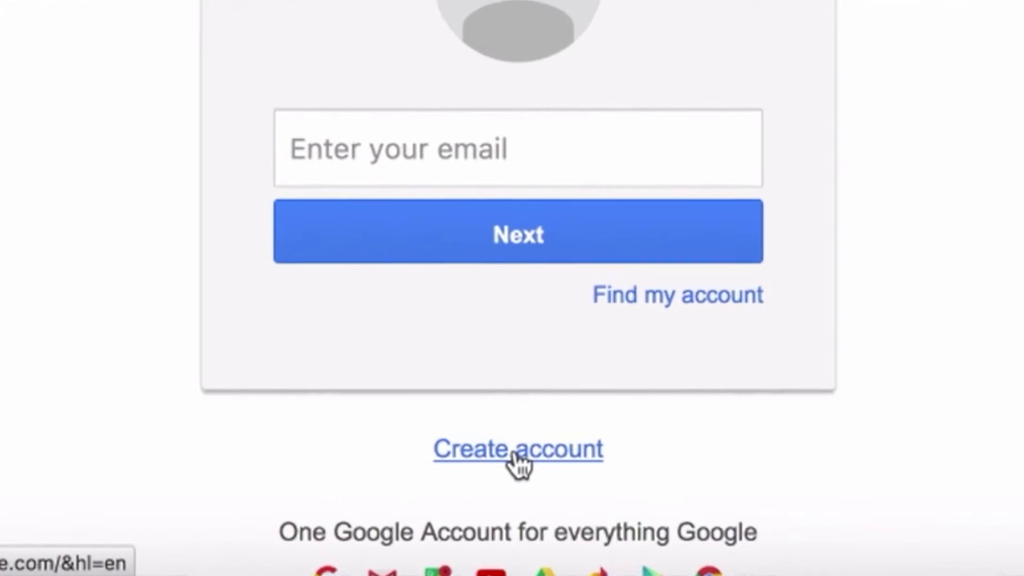
left_click(515, 458)
scroll(511, 482, "down", 2)
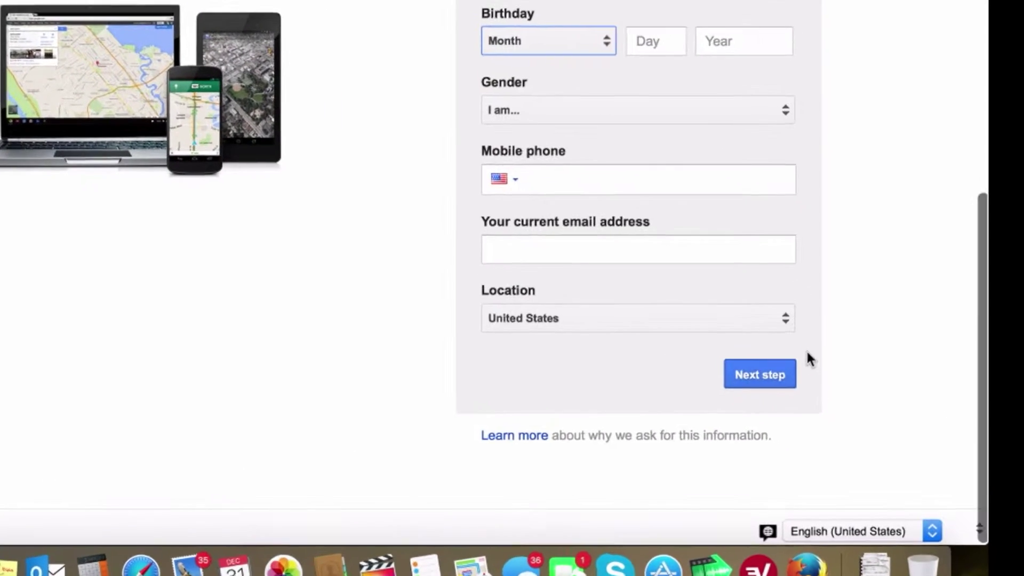
left_click(715, 351)
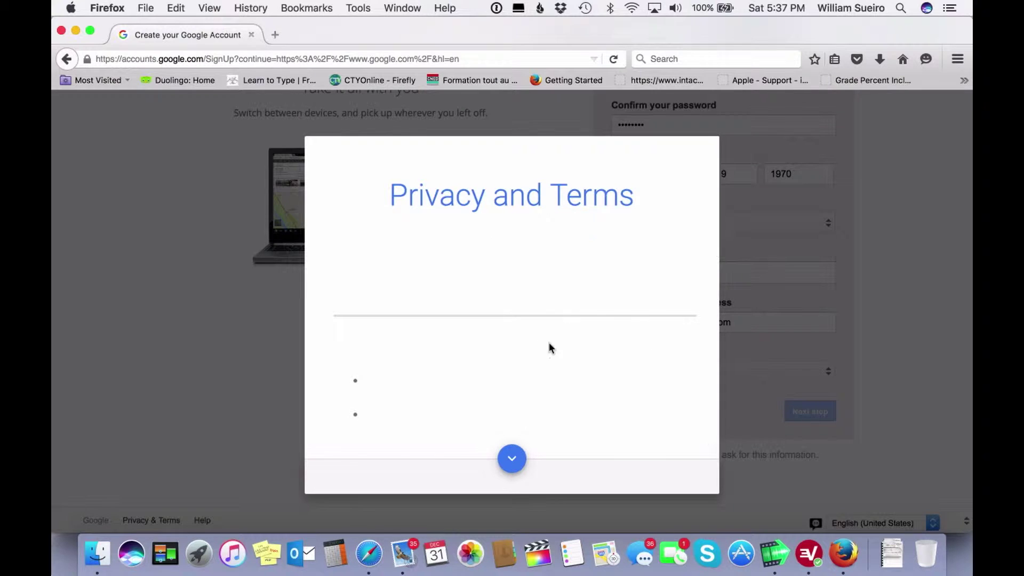
left_click(512, 460)
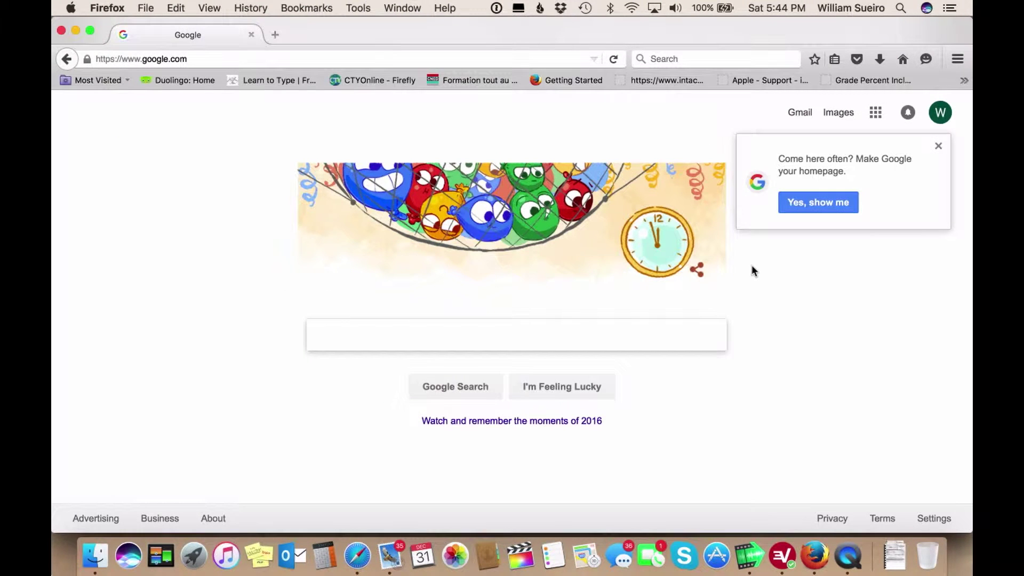
Go to youtube.com and start signing in to YouTube with the new Google account
left_click(235, 59)
type("youtube.com/")
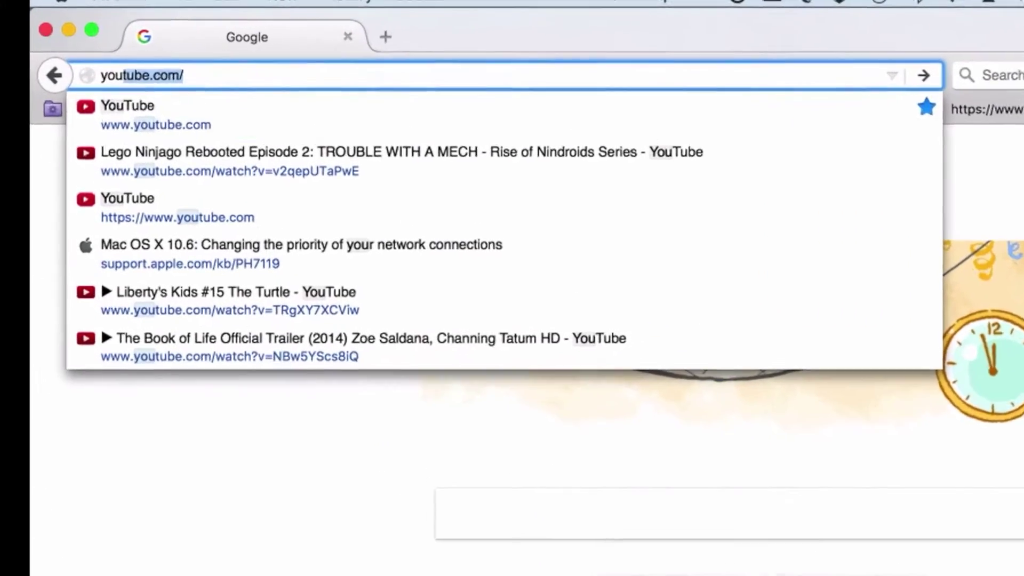
key("Return")
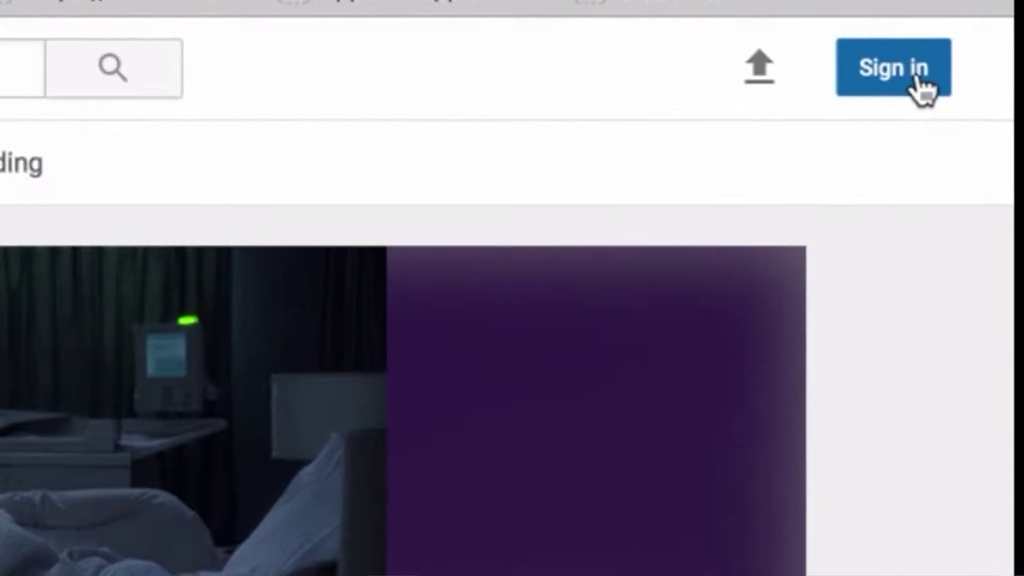
left_click(930, 97)
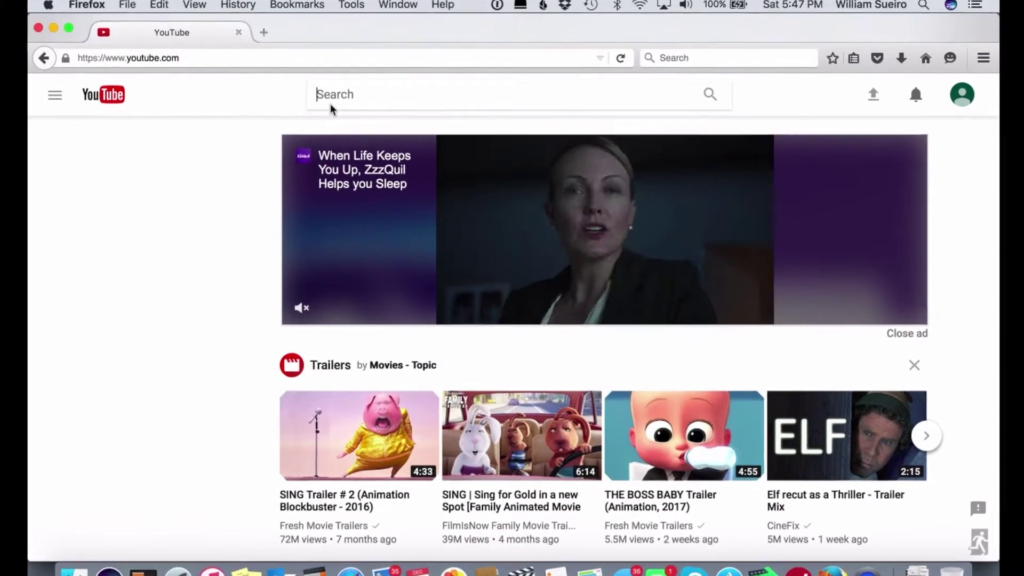
Search YouTube for 'worldtowning', subscribe to World Towning from the results, and open its channel page
left_click(350, 93)
type("w")
type("orldtow")
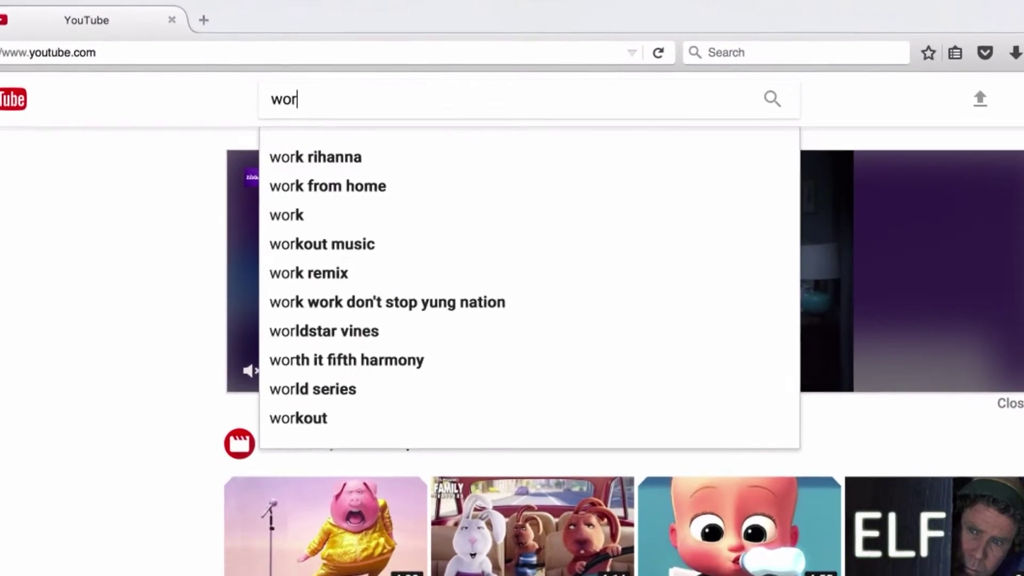
type("ning")
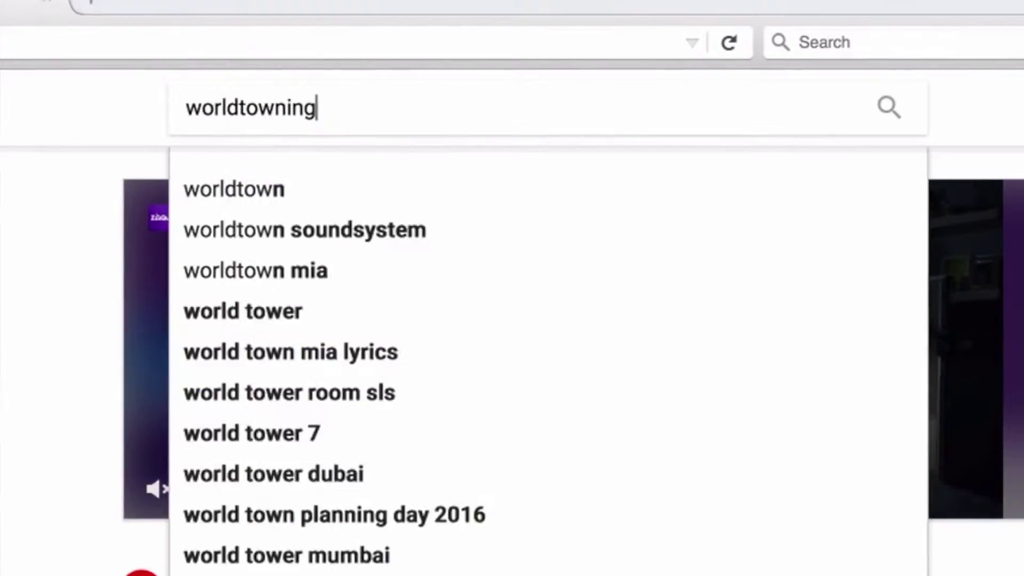
key("Return")
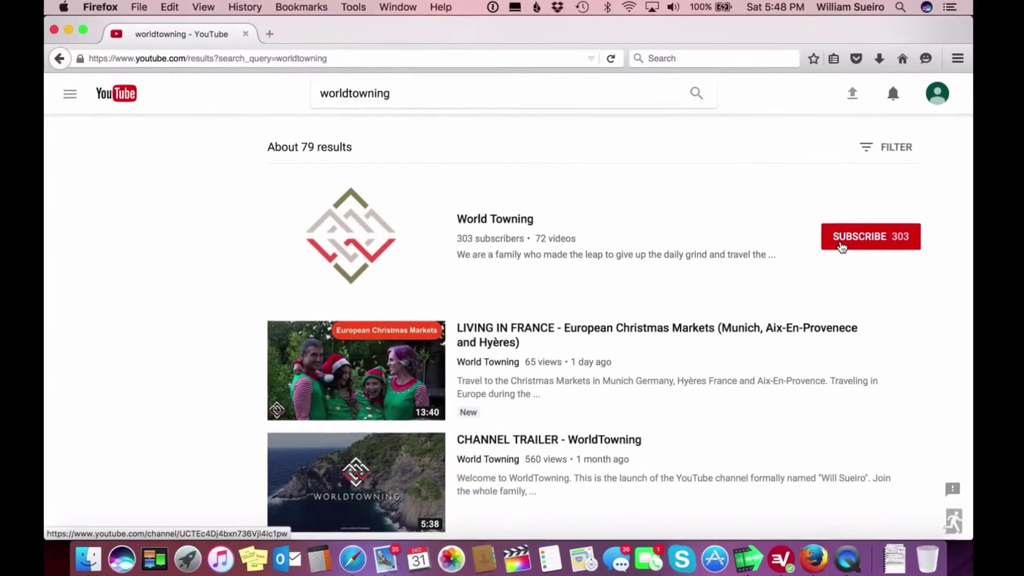
left_click(839, 243)
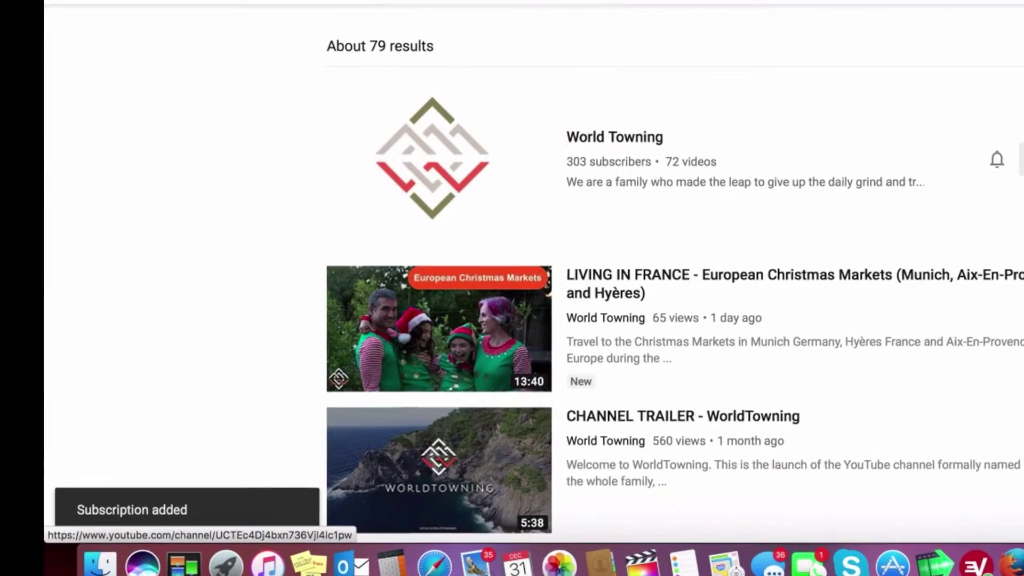
left_click(827, 3)
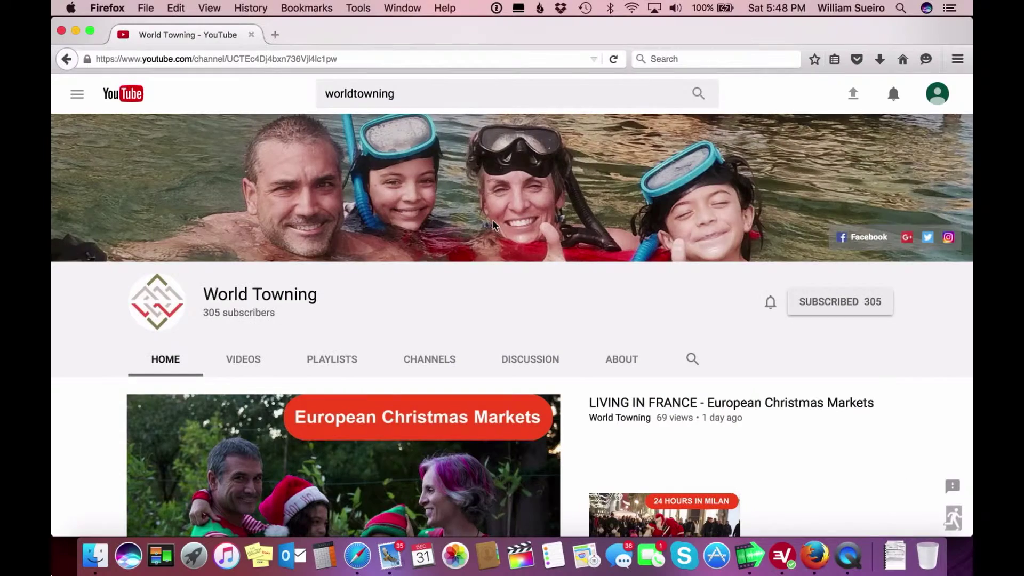
Open World Towning's featured European Christmas Markets video and get past the survey ad
scroll(493, 225, "down", 5)
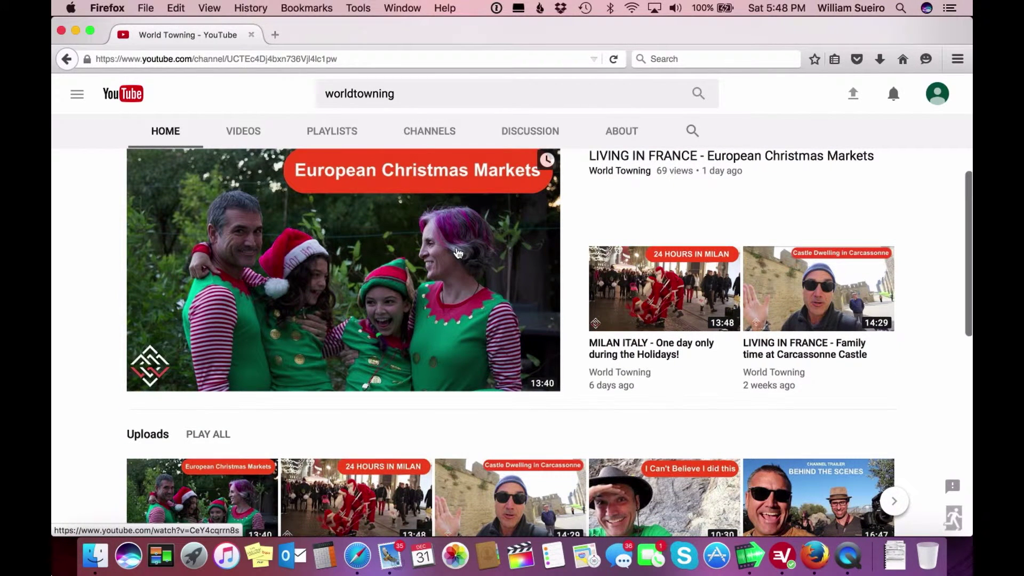
left_click(458, 253)
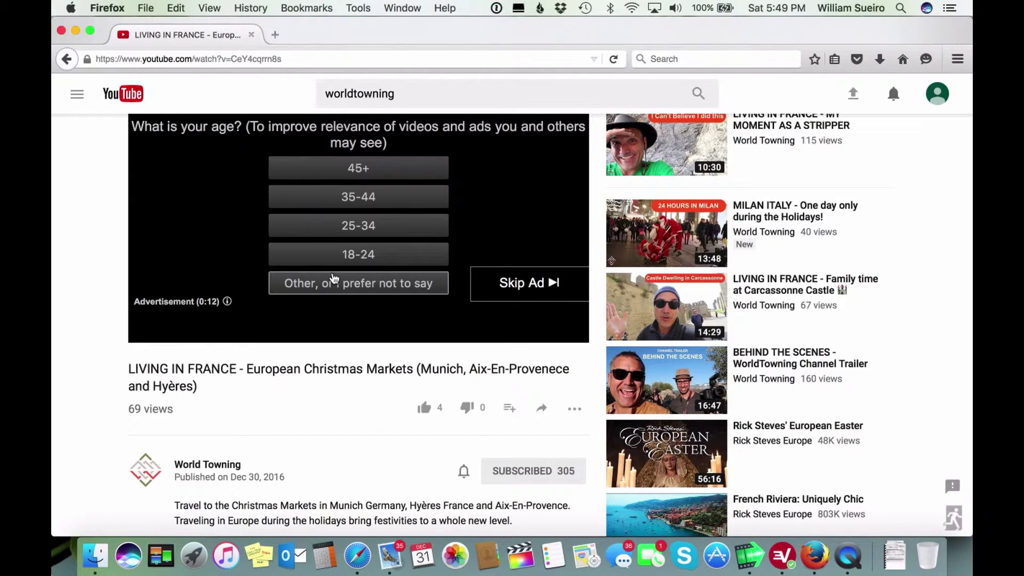
left_click(333, 281)
Like the Christmas Markets video, raising its likes from 4 to 5
scroll(332, 279, "up", 1)
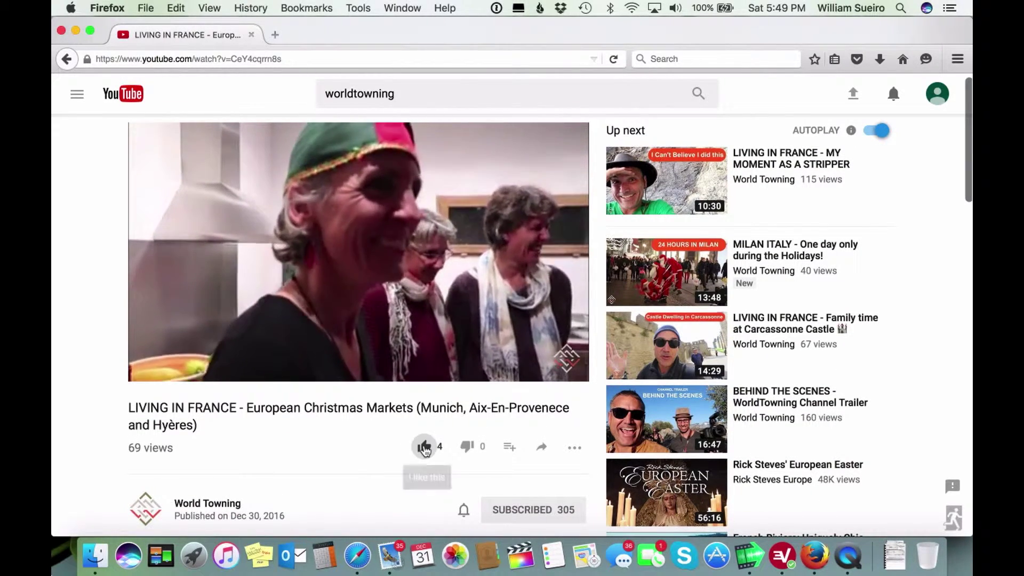
left_click(425, 447)
scroll(396, 480, "down", 3)
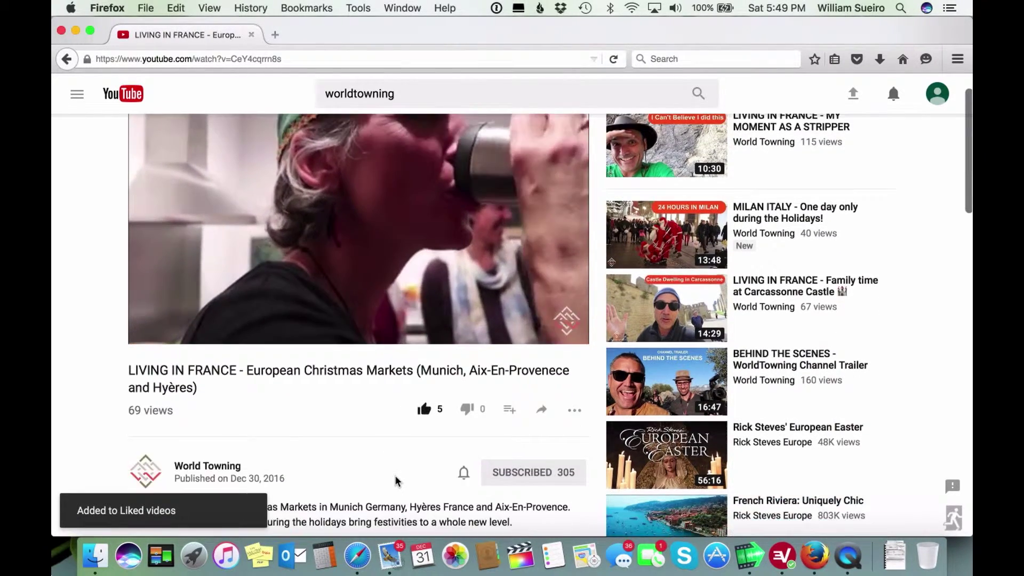
scroll(396, 480, "down", 6)
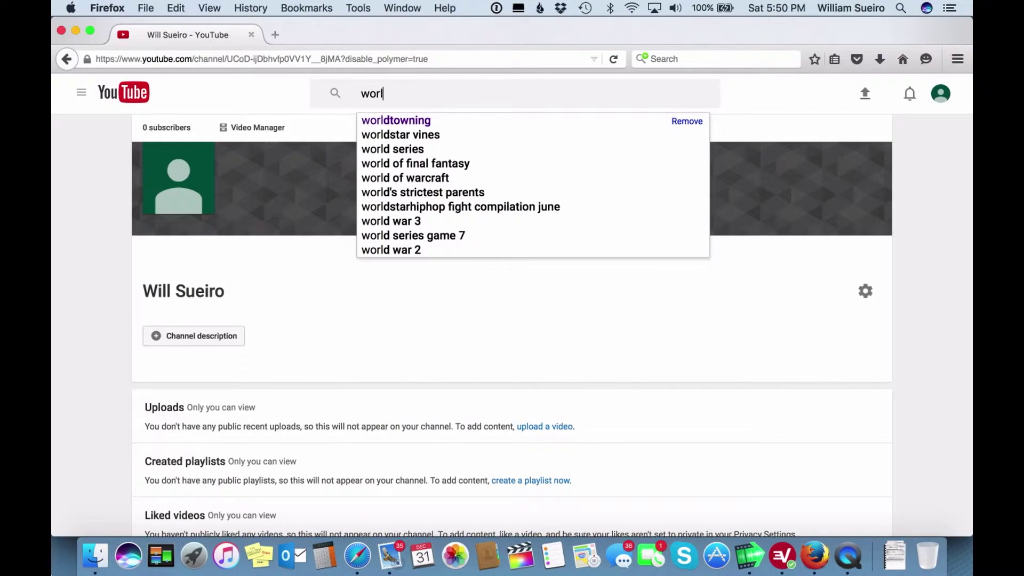
Reopen the LIVING IN FRANCE European Christmas Markets video from the worldtowning search
key("Return")
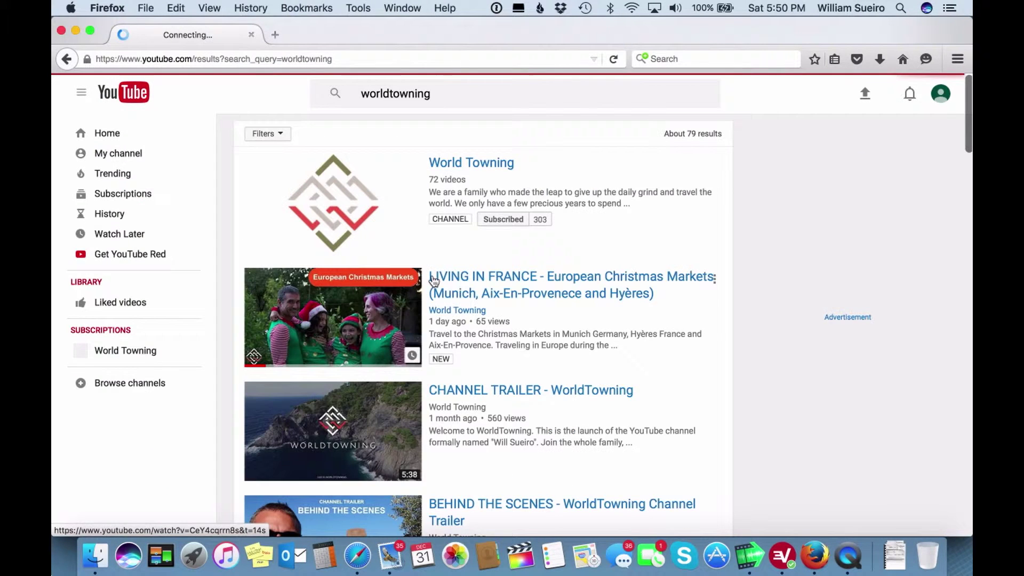
left_click(454, 258)
scroll(85, 206, "down", 6)
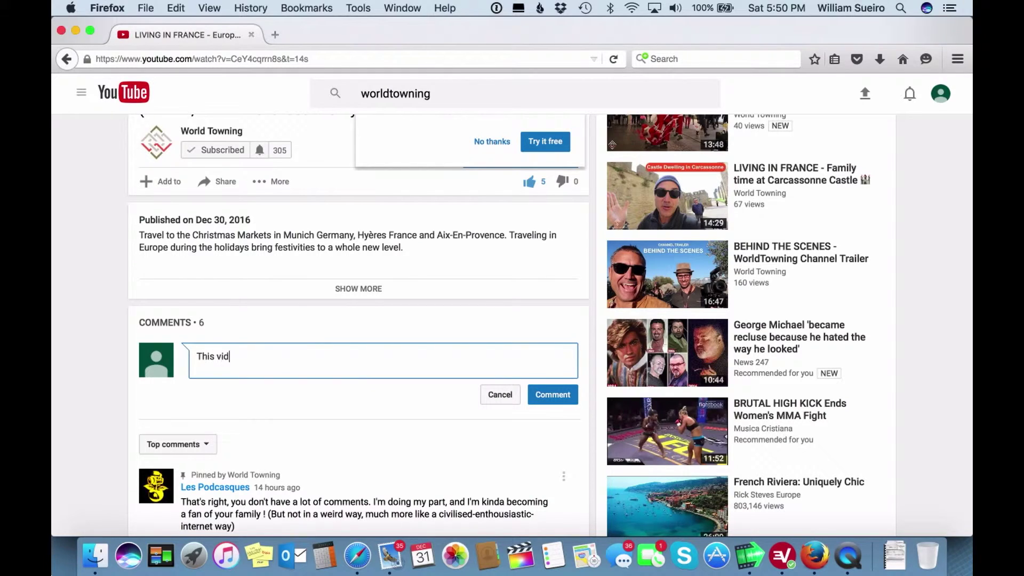
Fix the typo and post the comment 'This video is amazing. You guys are awesome!'
type("ys are awesone")
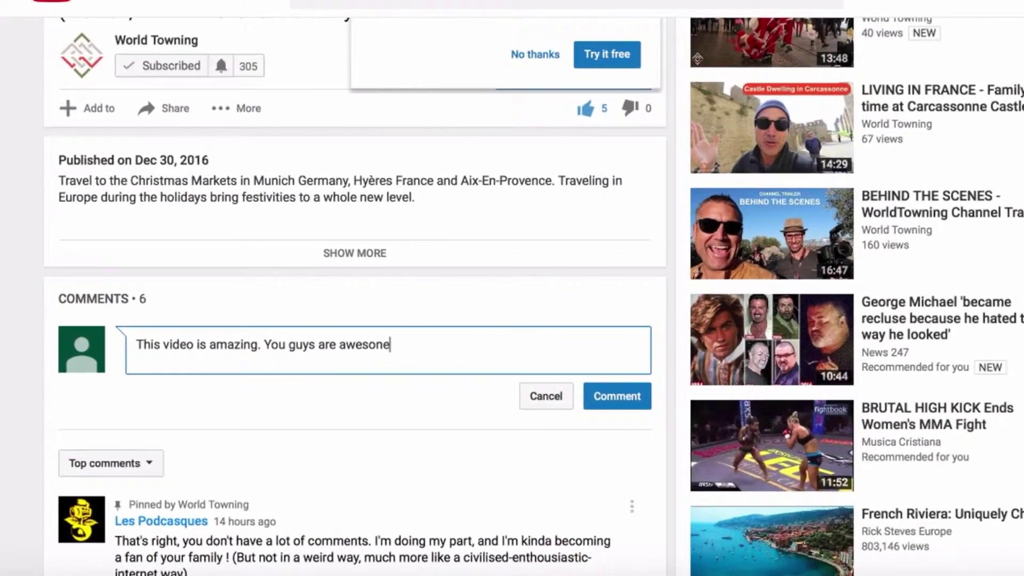
key("BackSpace")
key("BackSpace")
type("me!")
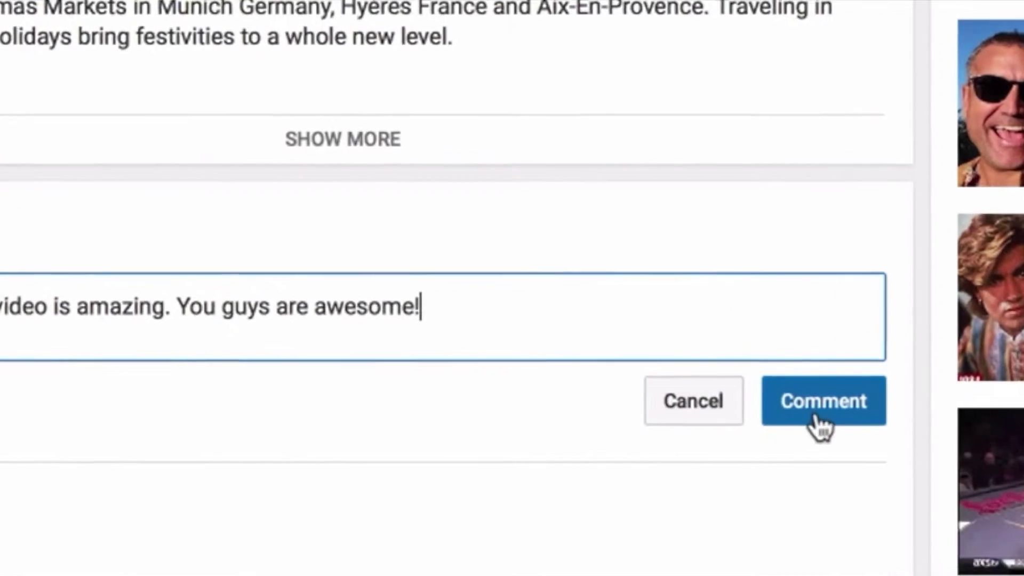
left_click(619, 402)
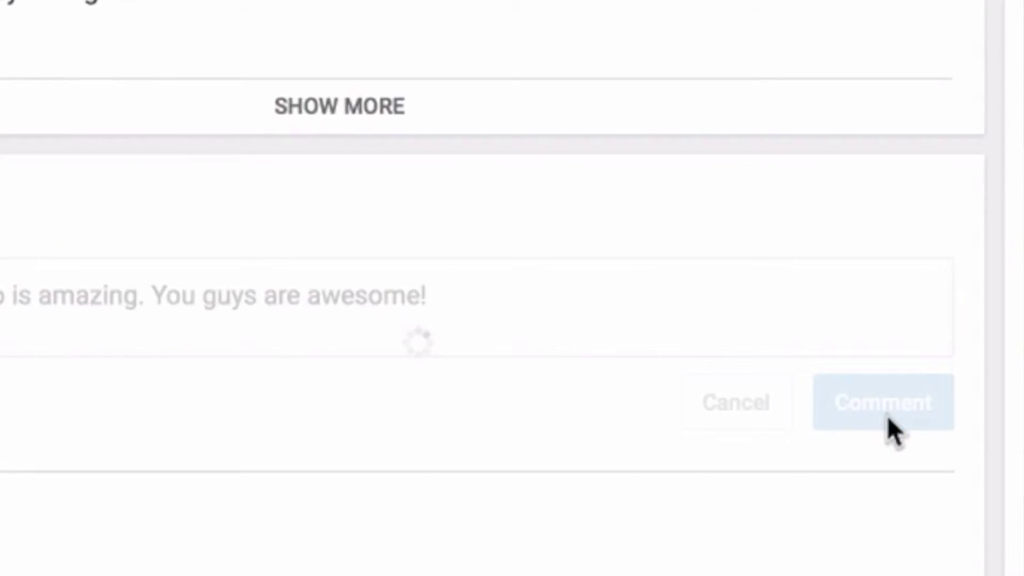
scroll(888, 415, "down", 3)
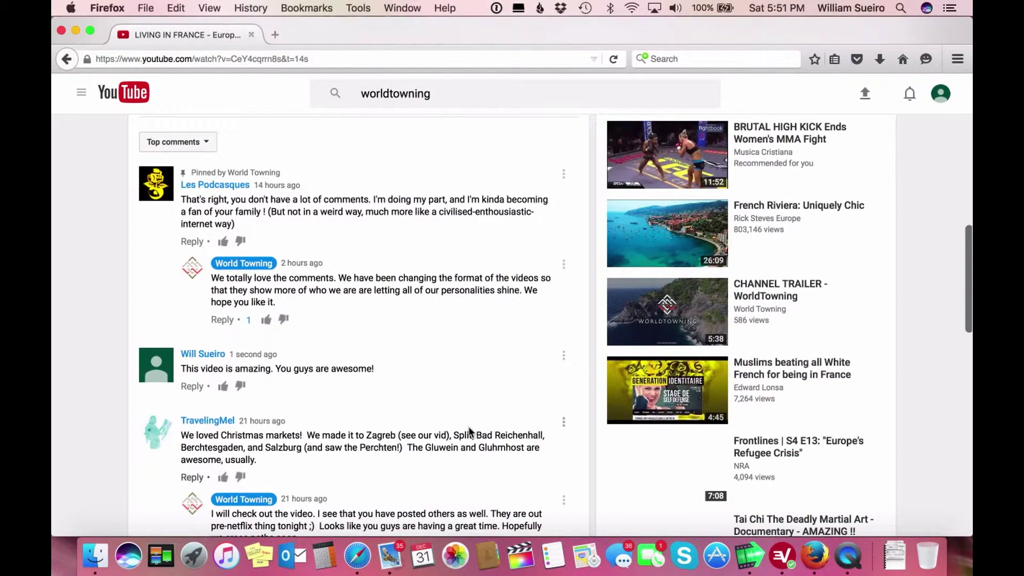
Turn on the bell beside SUBSCRIBED so every new World Towning video sends a notification
scroll(469, 429, "down", 2)
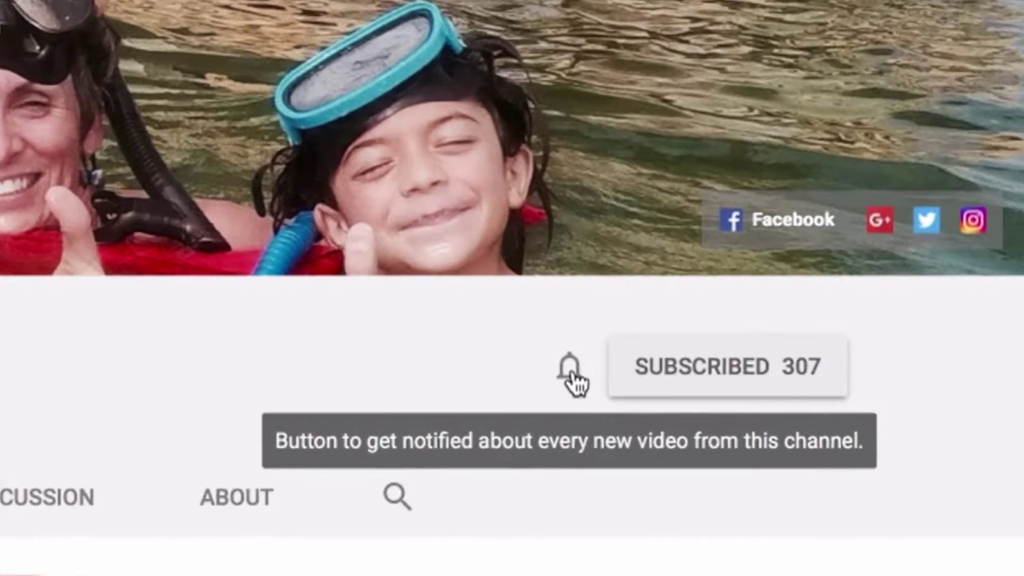
left_click(607, 367)
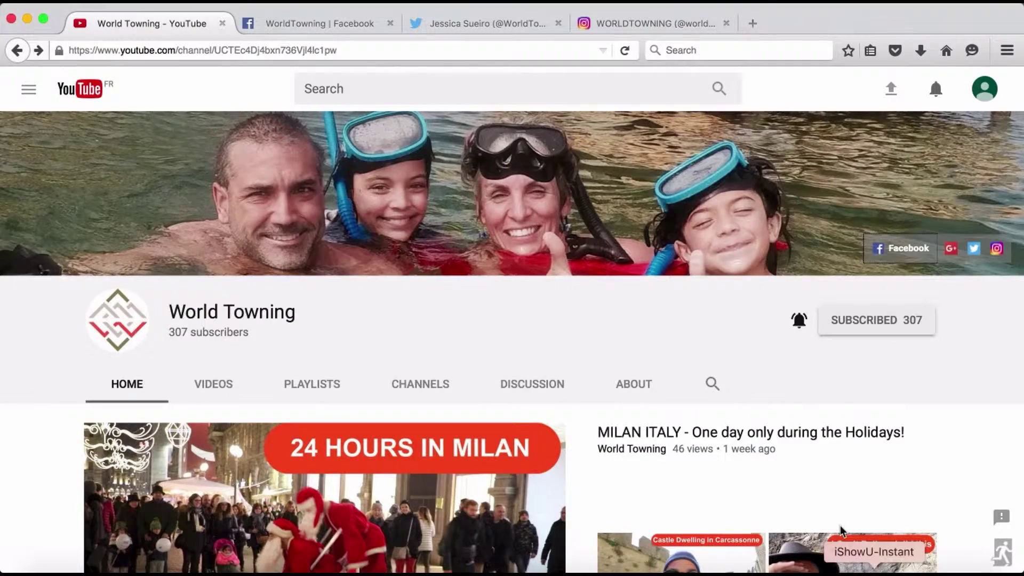
scroll(830, 508, "down", 9)
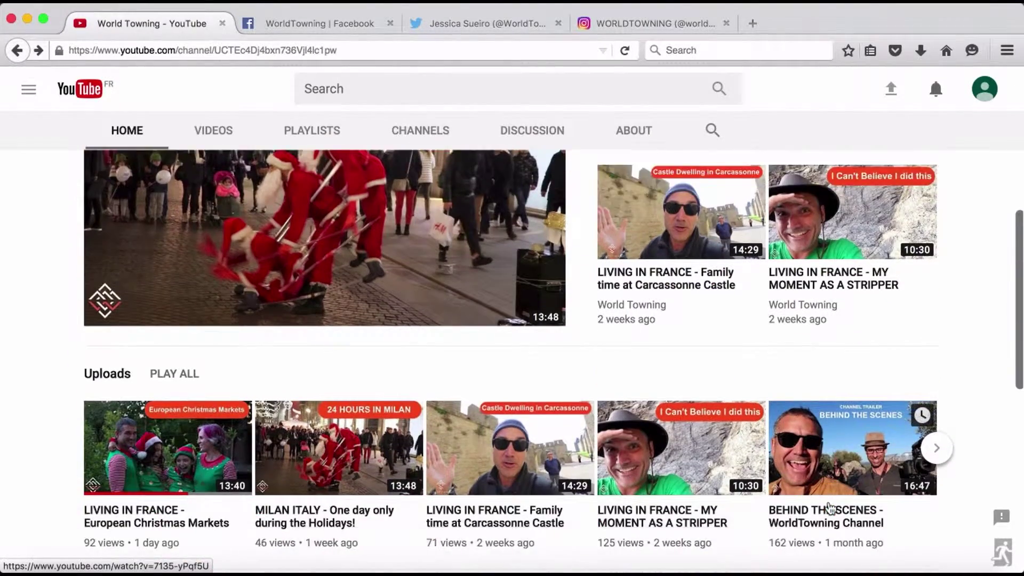
scroll(831, 508, "down", 7)
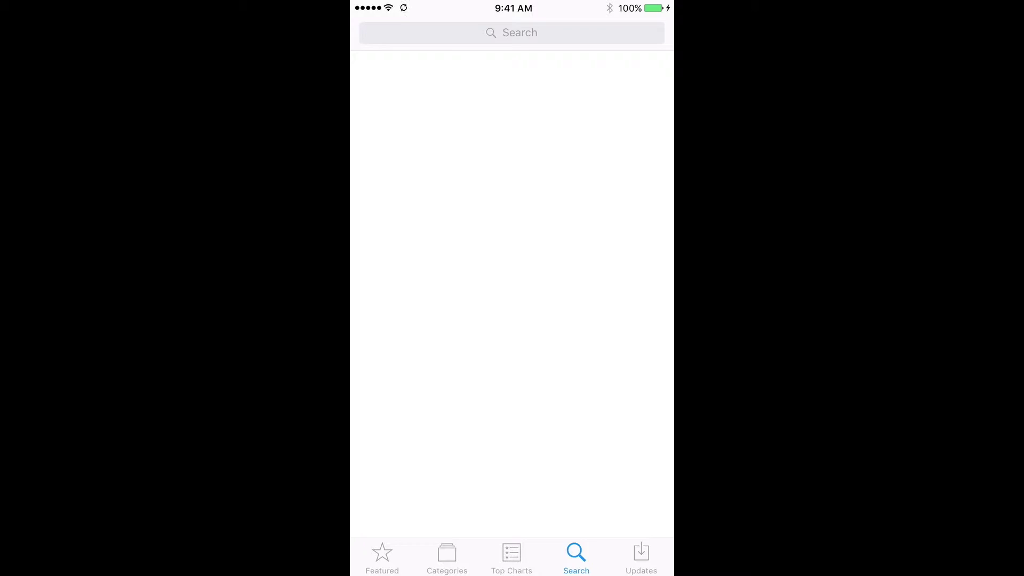
Find the YouTube app in the App Store and sign in with the World Towning account
left_click(512, 32)
type("youtube")
key("Return")
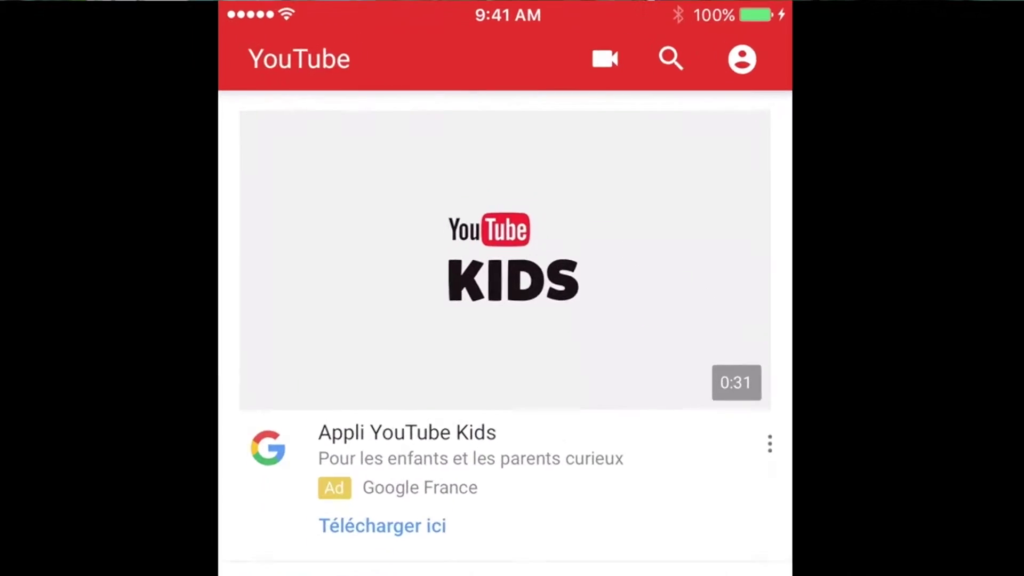
left_click(647, 32)
left_click(512, 293)
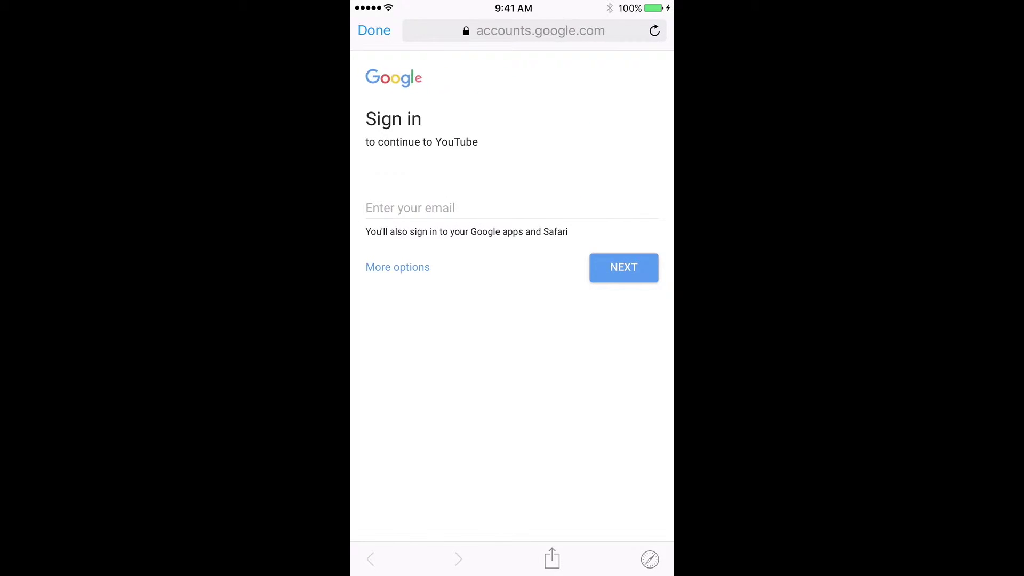
left_click(374, 30)
left_click(457, 112)
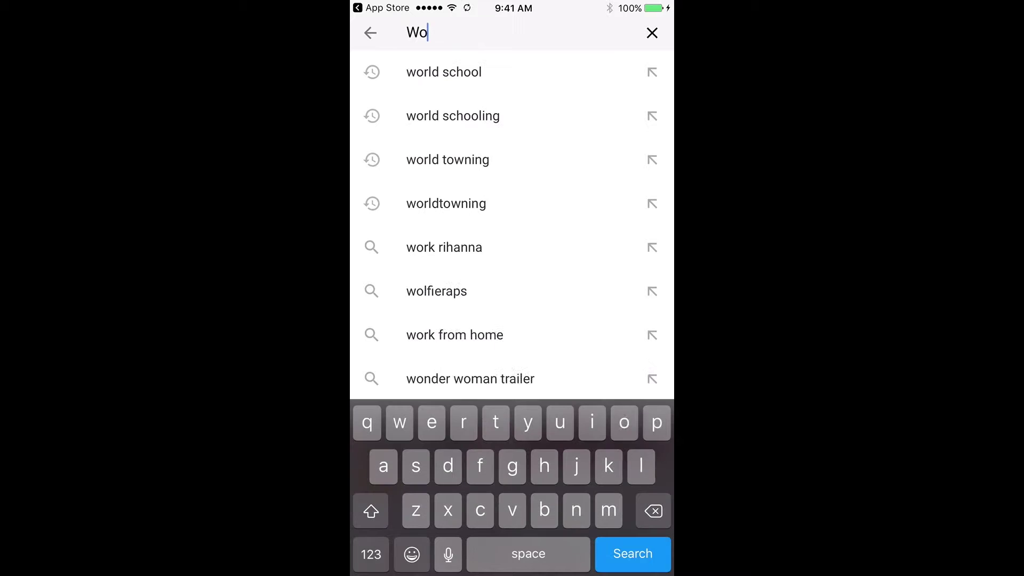
Search worldtowning, open the World Towning channel, and play its European Christmas Markets upload
type("rldto")
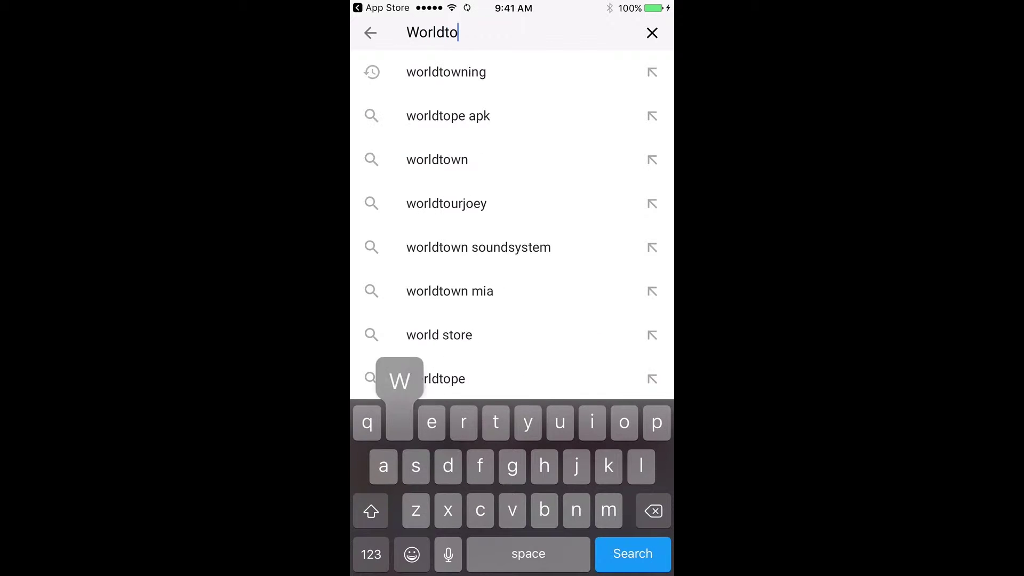
type("wni")
left_click(446, 72)
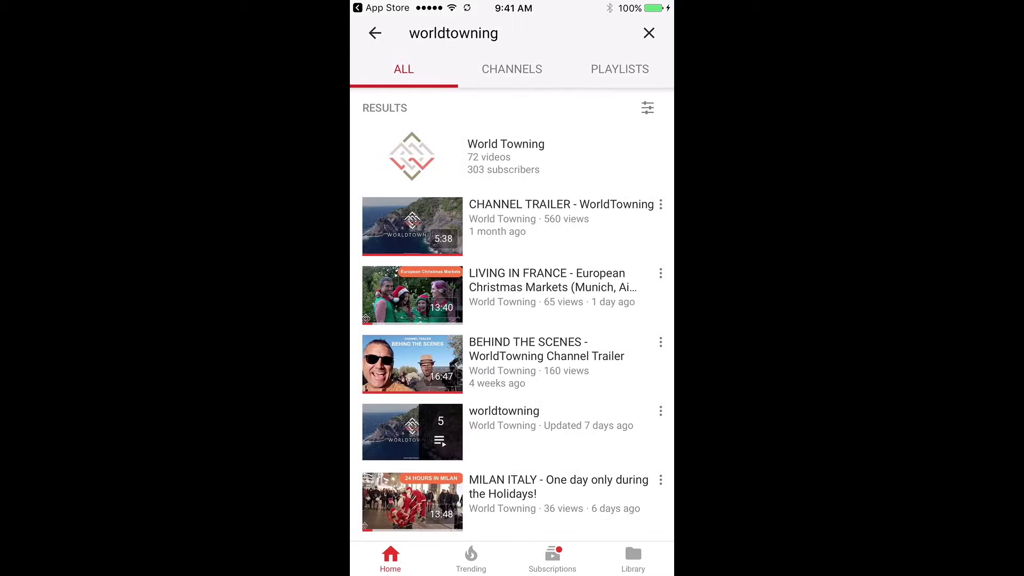
left_click(506, 154)
scroll(512, 335, "down", 5)
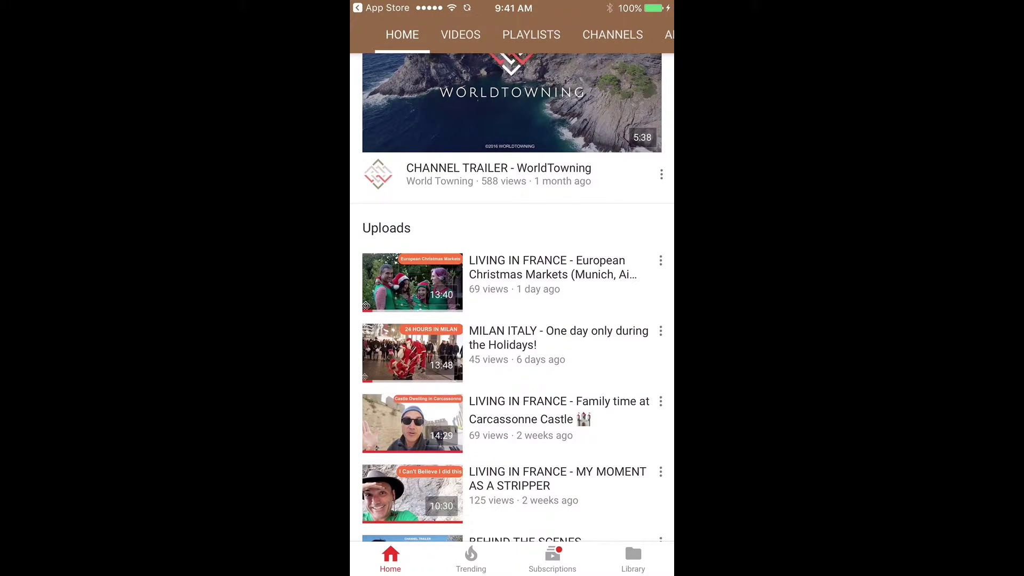
left_click(412, 282)
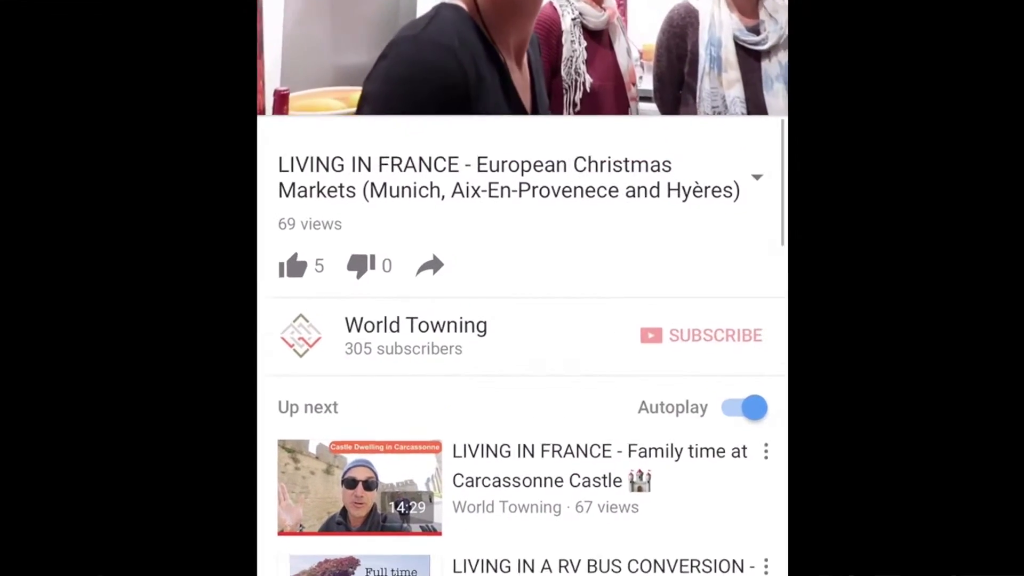
Give the Christmas Markets video a thumbs-up and post 'I love this video.' as a comment
left_click(321, 230)
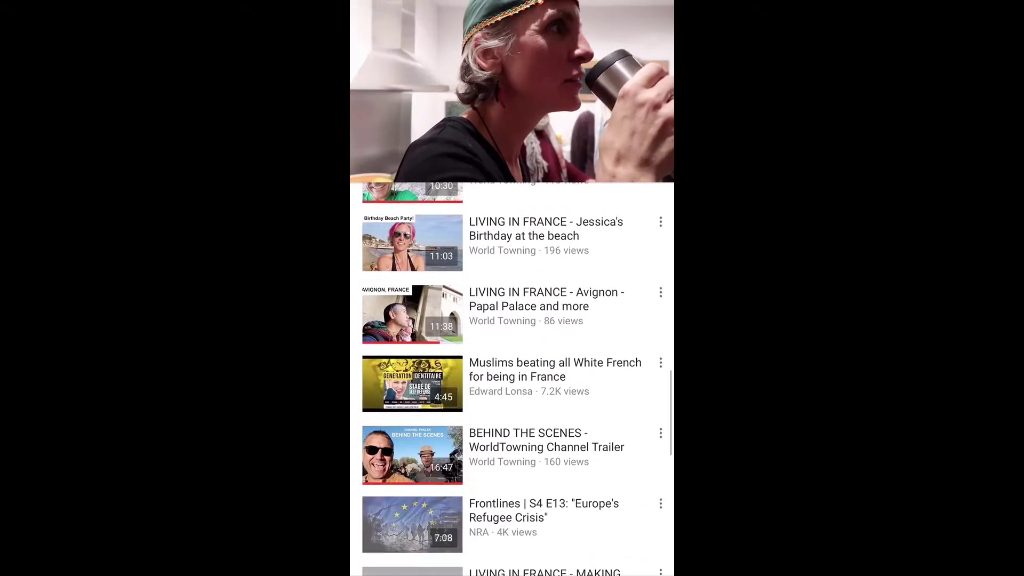
scroll(512, 373, "down", 5)
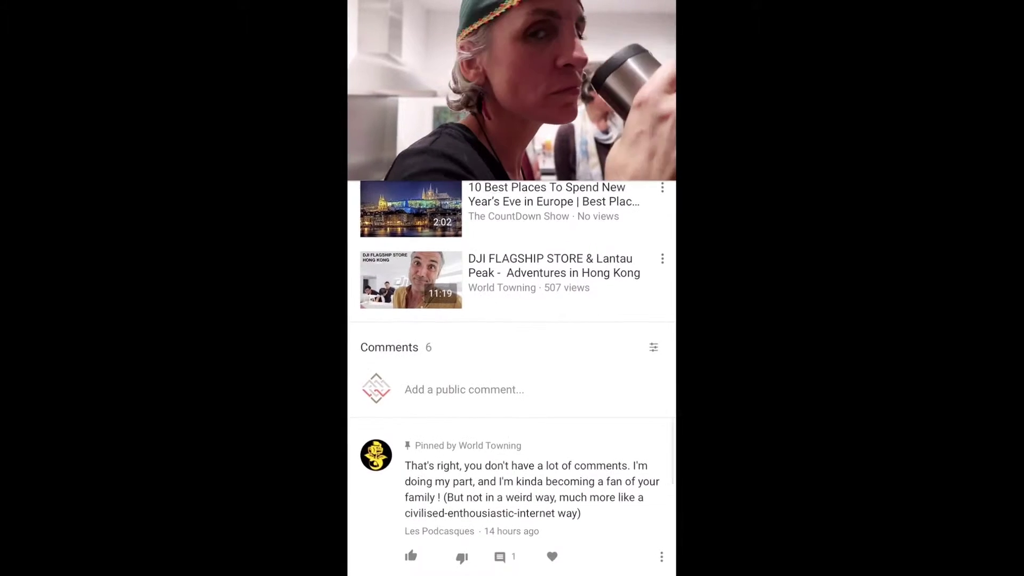
type("I lo")
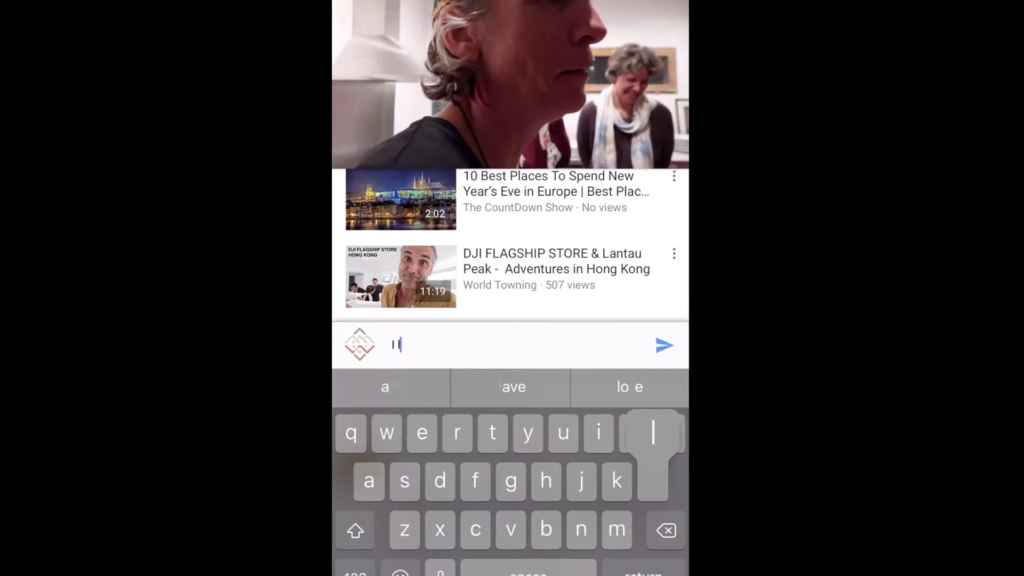
type("ve this ")
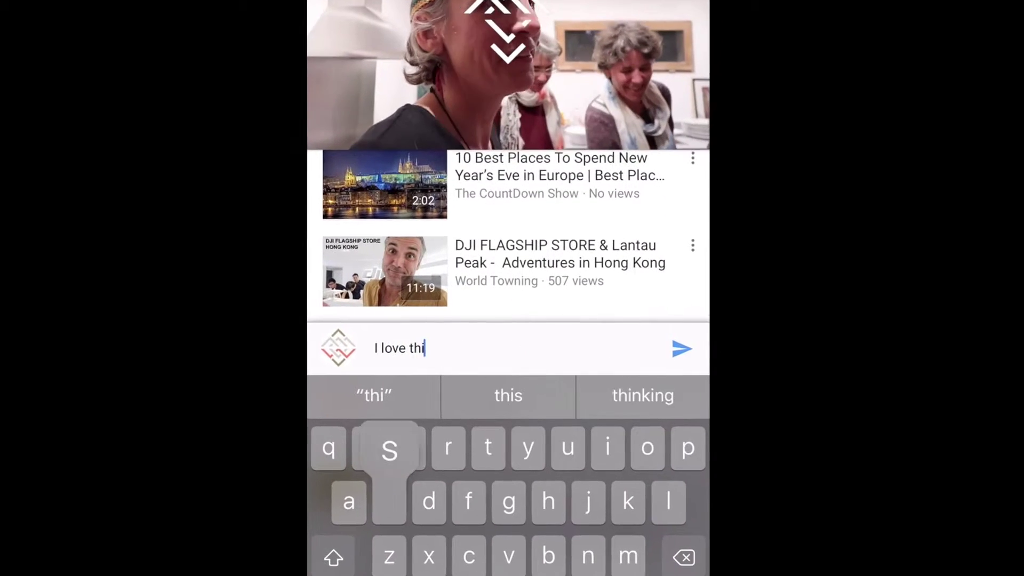
type("video.")
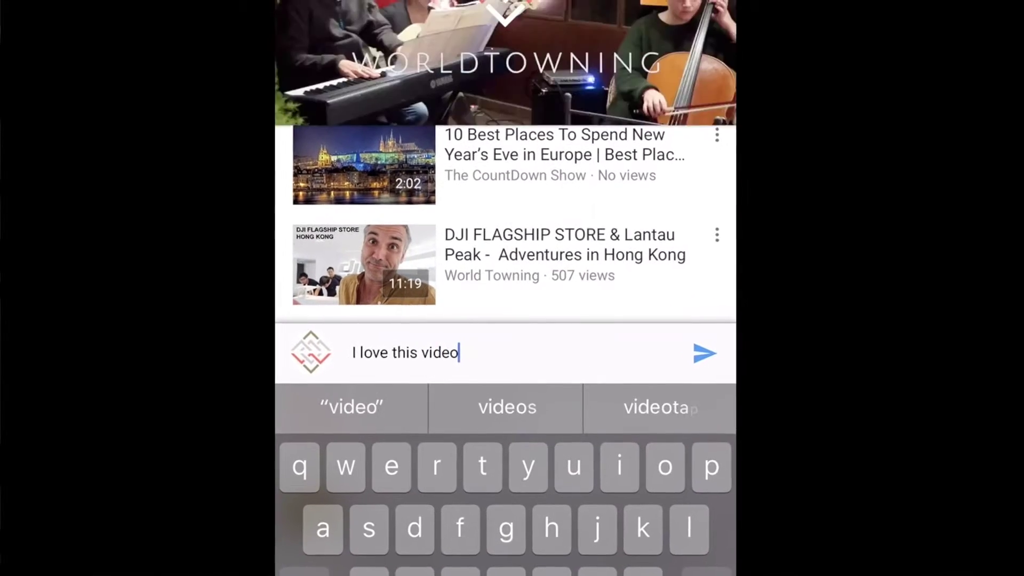
left_click(711, 355)
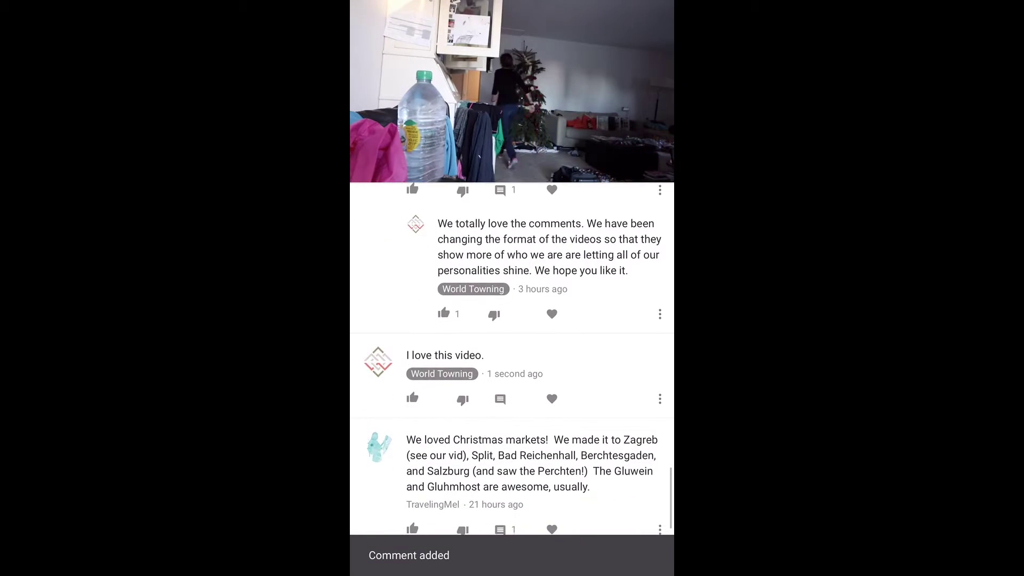
scroll(512, 374, "up", 15)
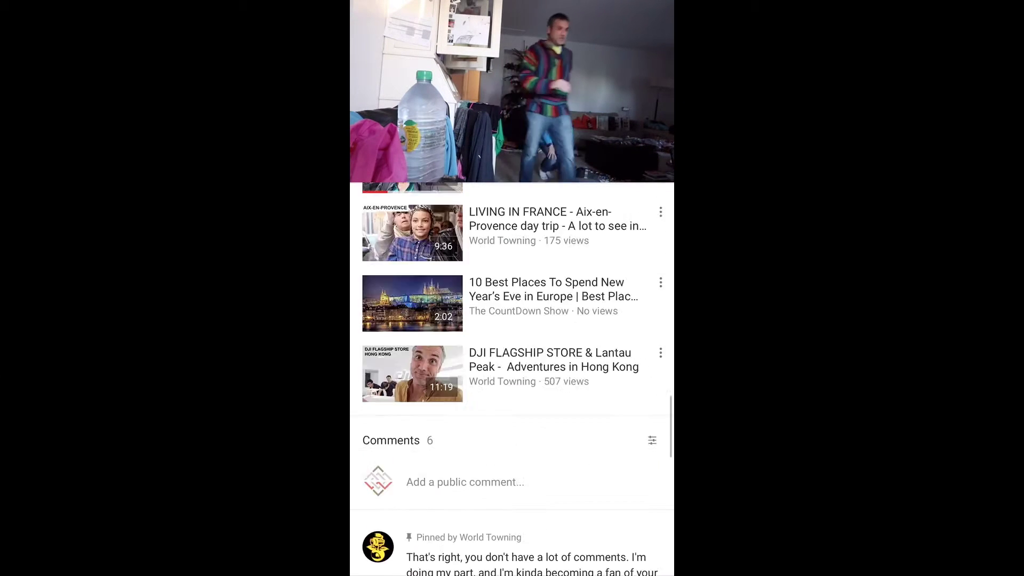
scroll(512, 373, "up", 10)
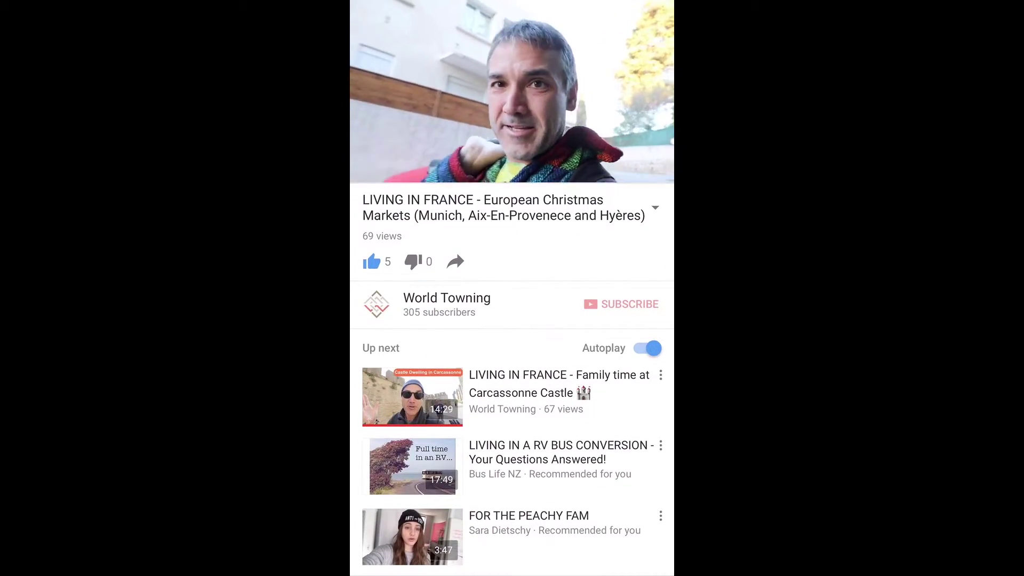